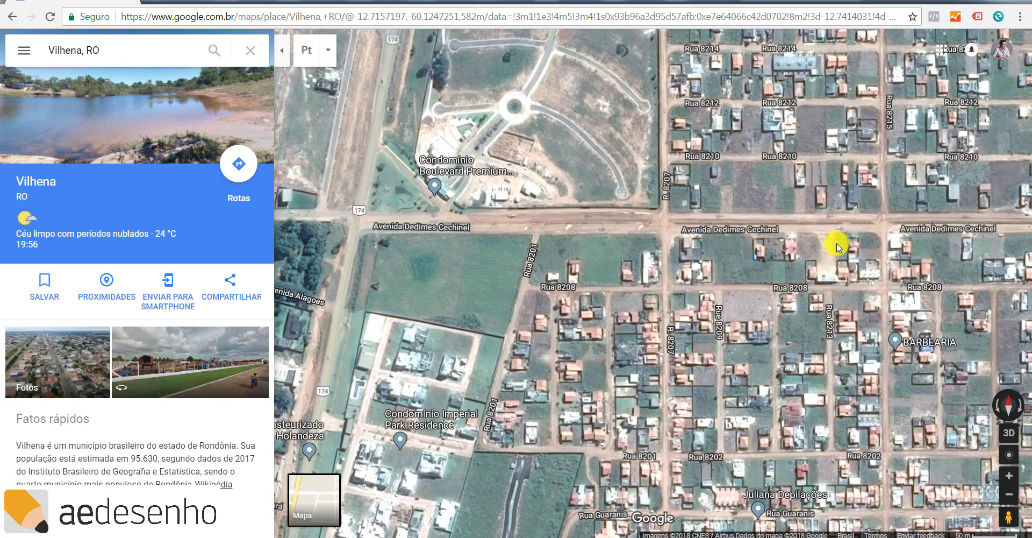
Pan and zoom the satellite map to bring Avenida Dedimes Cechinel near the top
left_click_drag(755, 275, 681, 264)
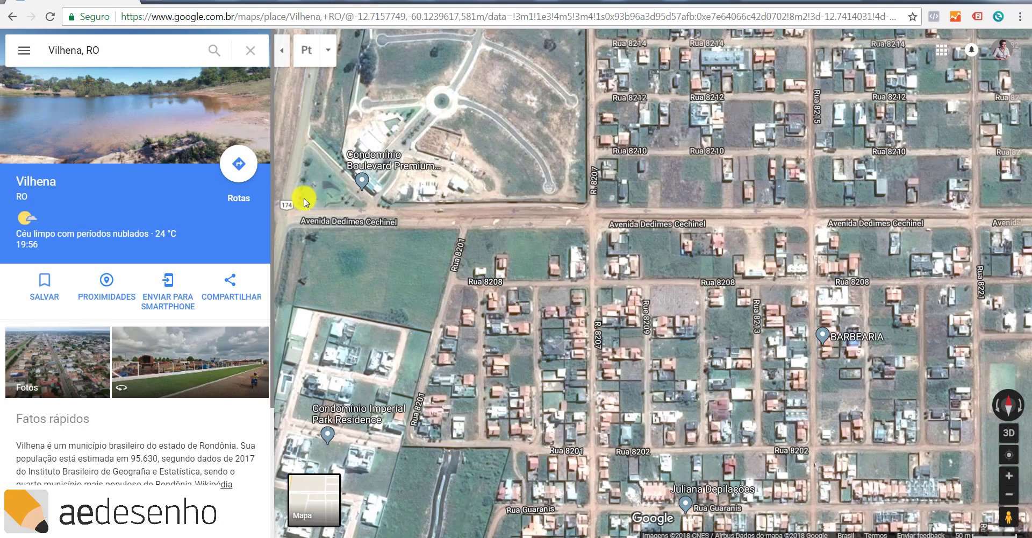
left_click_drag(689, 291, 599, 244)
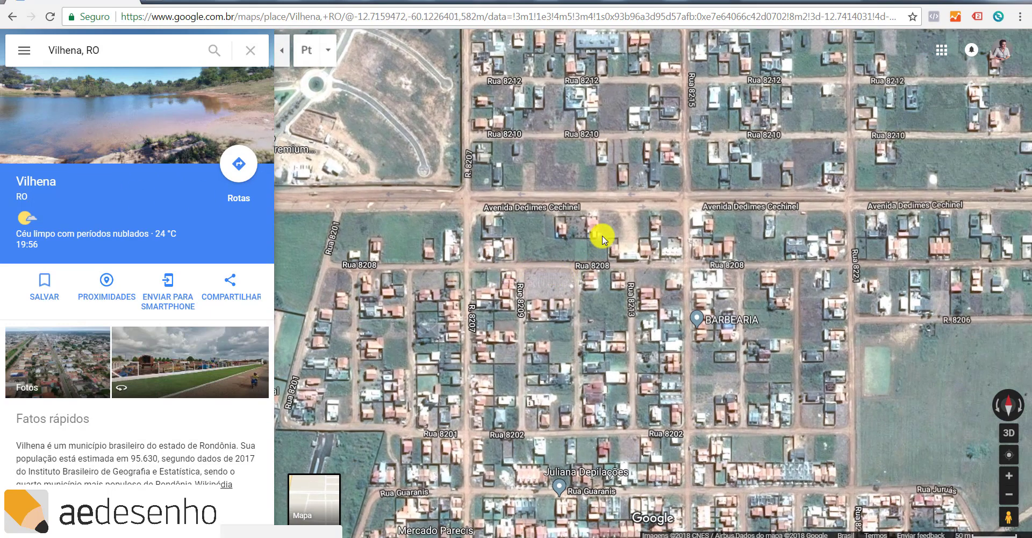
scroll(602, 236, "up", 1)
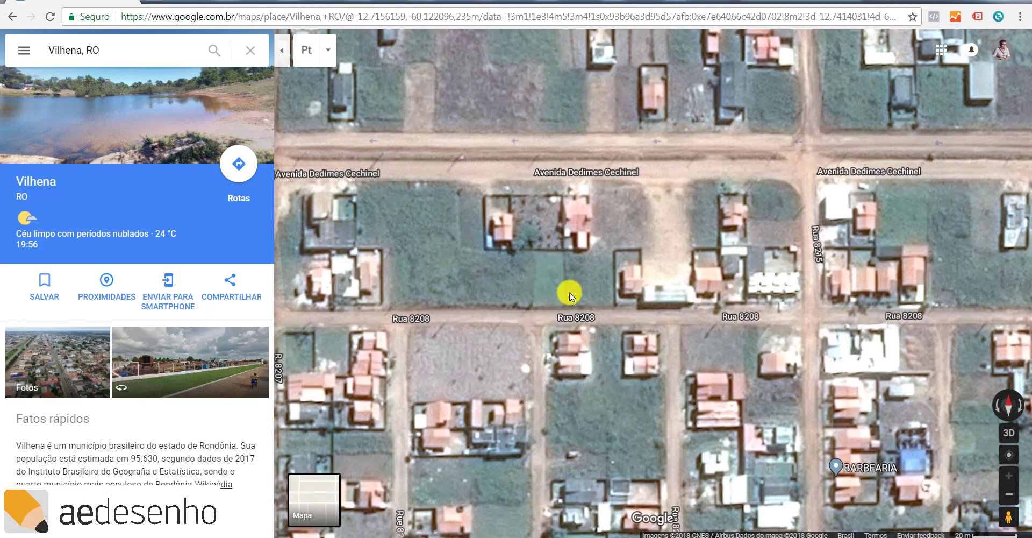
scroll(569, 254, "down", 3)
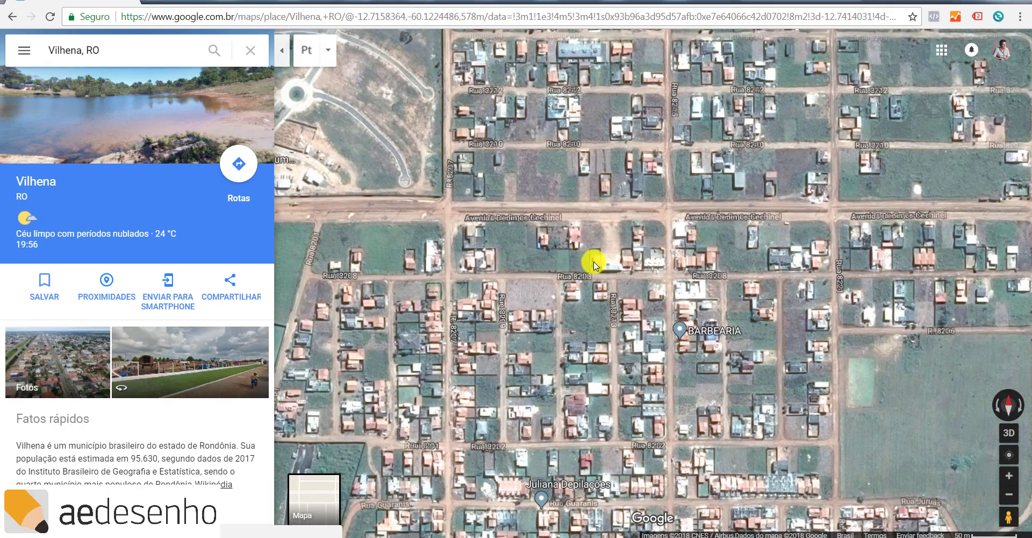
left_click_drag(615, 319, 673, 214)
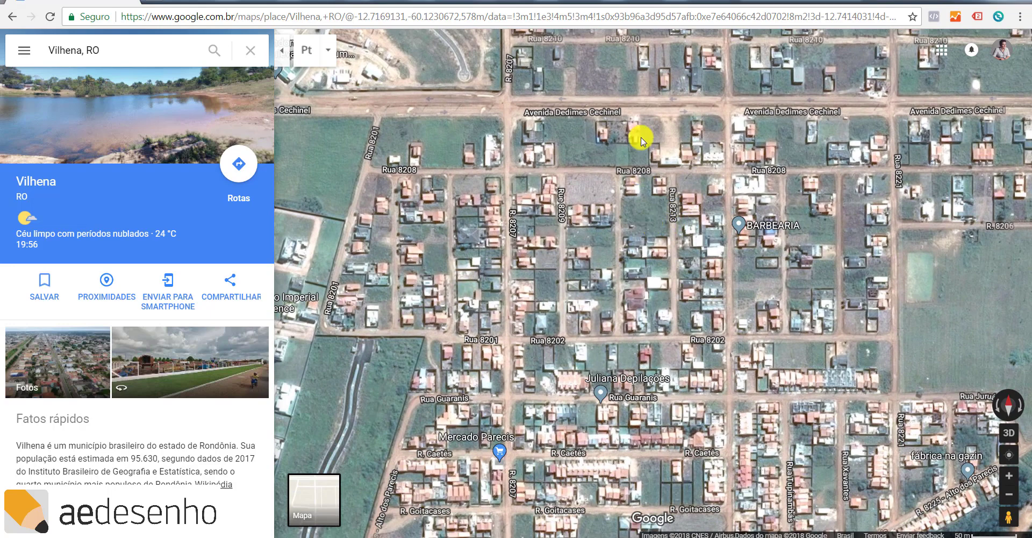
scroll(634, 142, "up", 2)
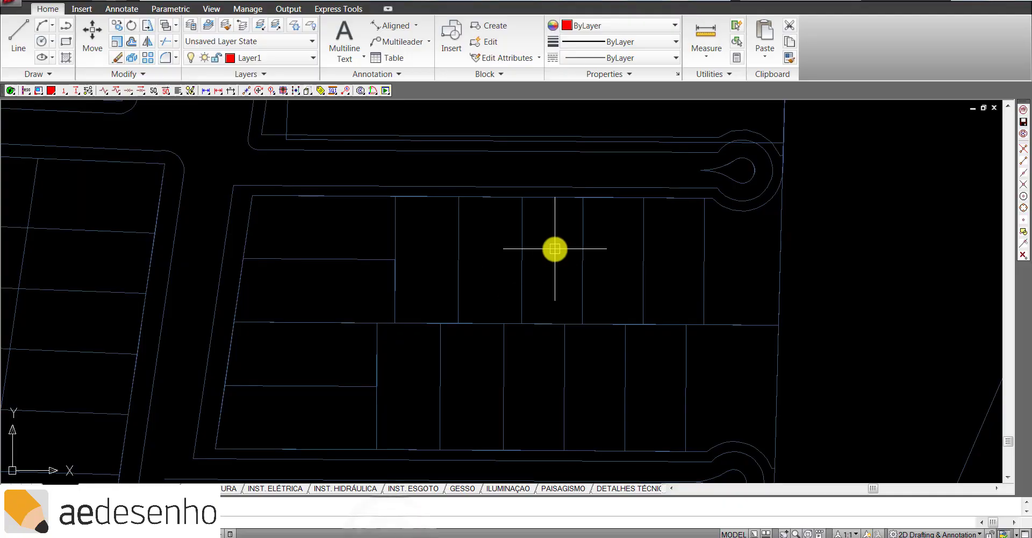
Dimension the lot's front edge as 12.00 with an aligned dimension below it
scroll(554, 248, "down", 4)
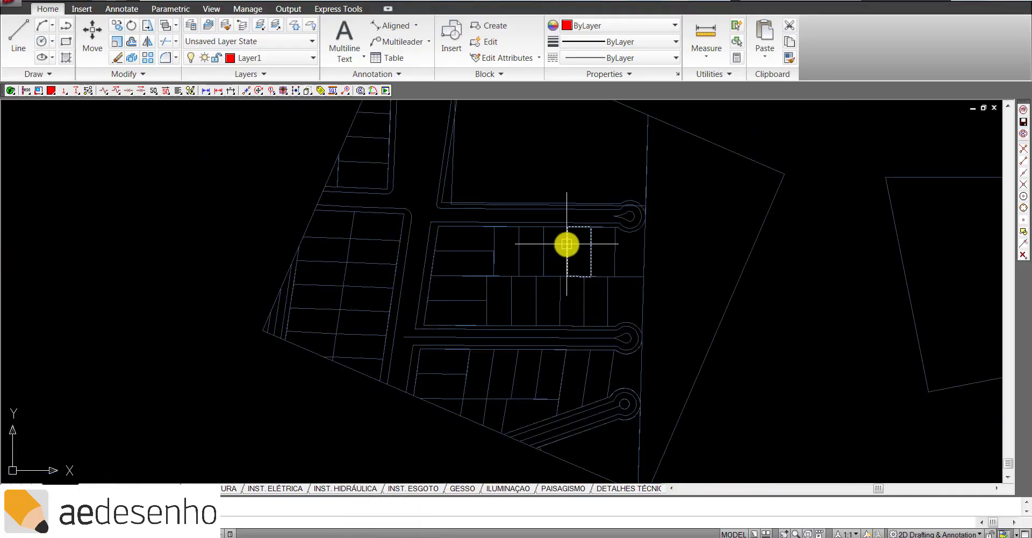
scroll(566, 244, "up", 2)
scroll(574, 295, "up", 2)
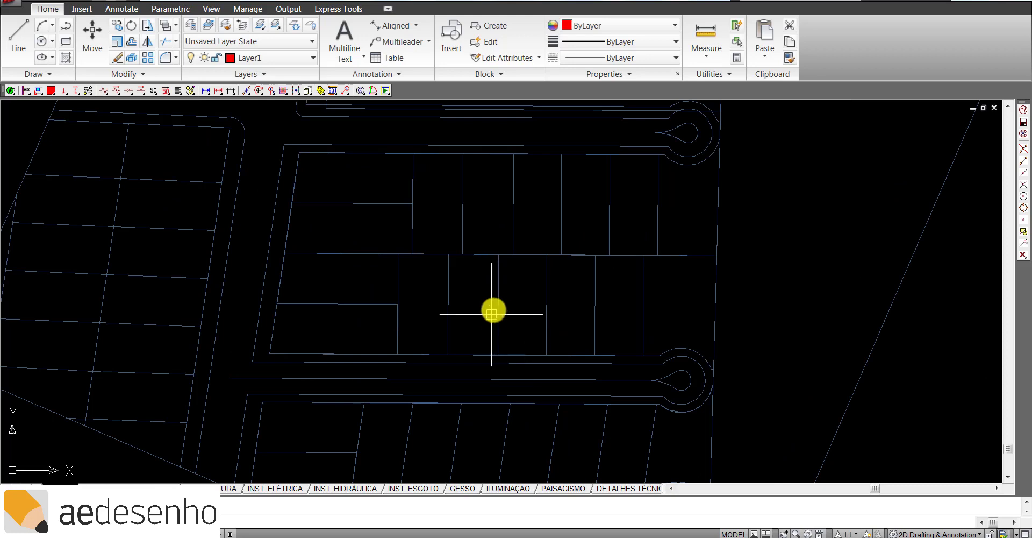
left_click(395, 25)
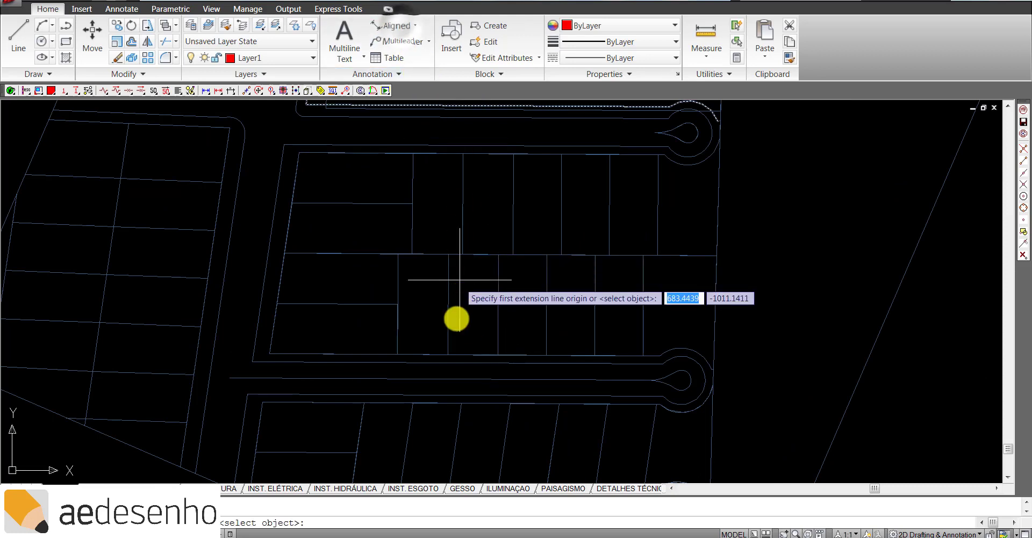
scroll(460, 279, "up", 4)
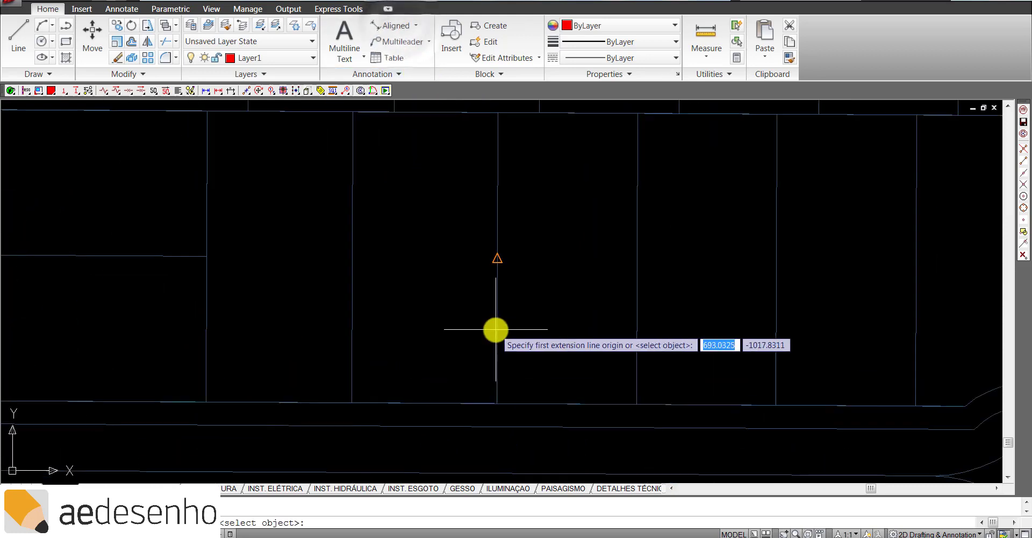
left_click(496, 378)
left_click(634, 391)
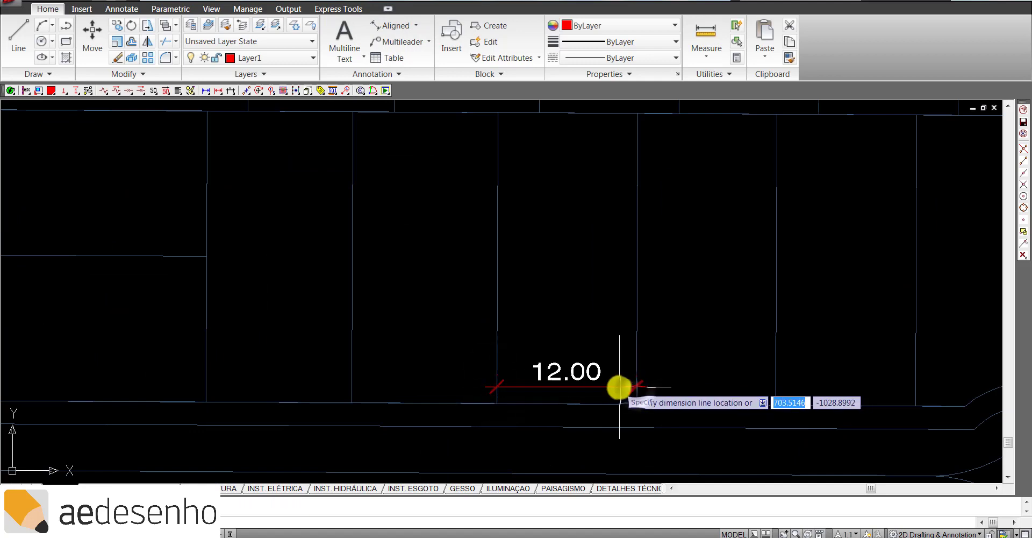
left_click(625, 454)
scroll(596, 258, "down", 2)
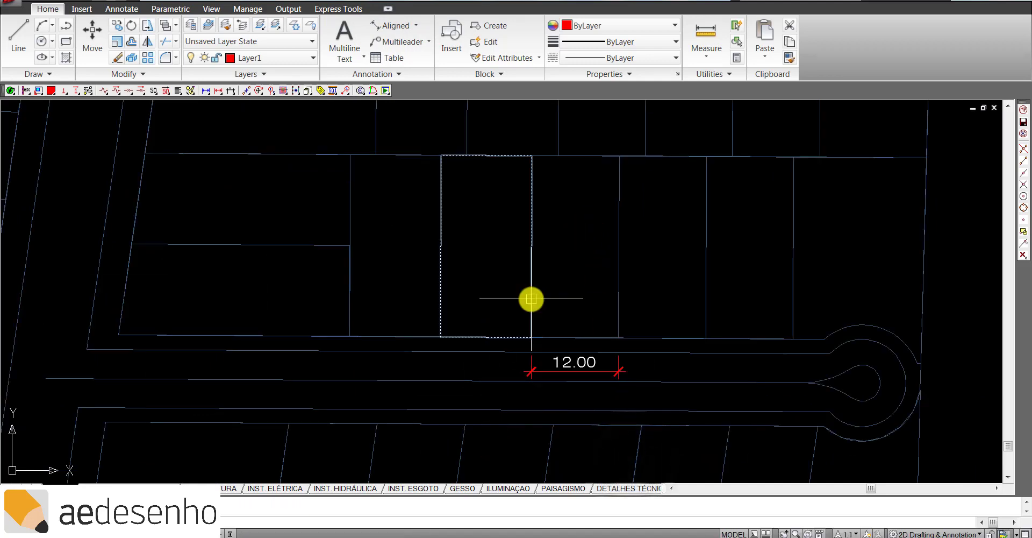
Add a 25.00 aligned dimension along the lot's left side
key("Return")
left_click(532, 336)
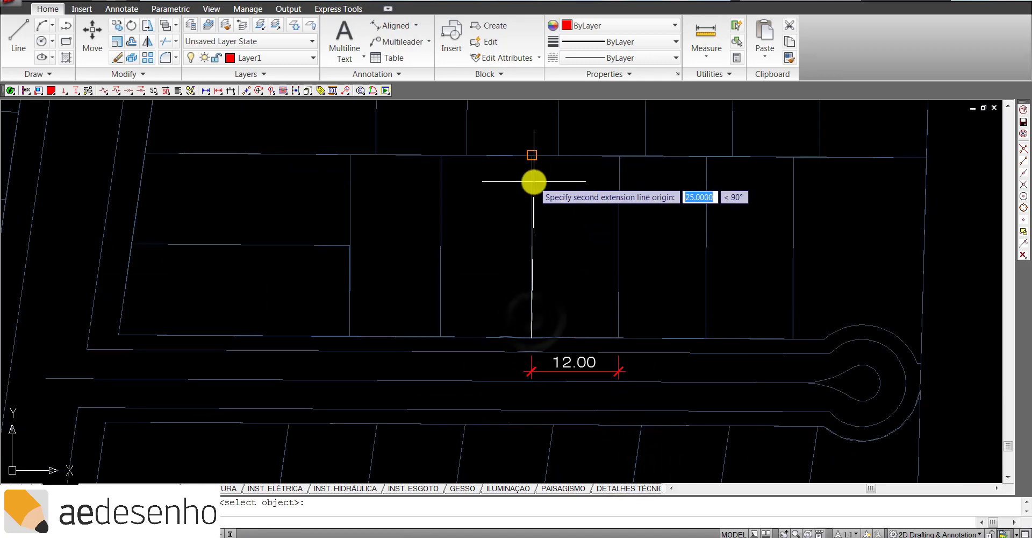
scroll(533, 182, "up", 2)
left_click(532, 184)
left_click(508, 203)
Dimension the back edge at 12.00 above the lot and pick the right side's corners
key("Return")
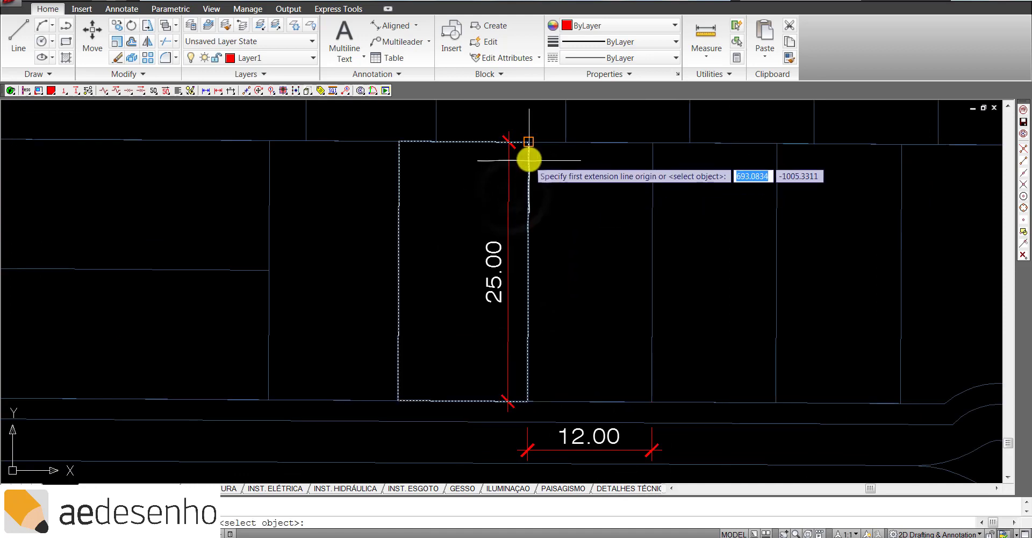
left_click(529, 159)
left_click(652, 155)
middle_click_drag(658, 129, 643, 200)
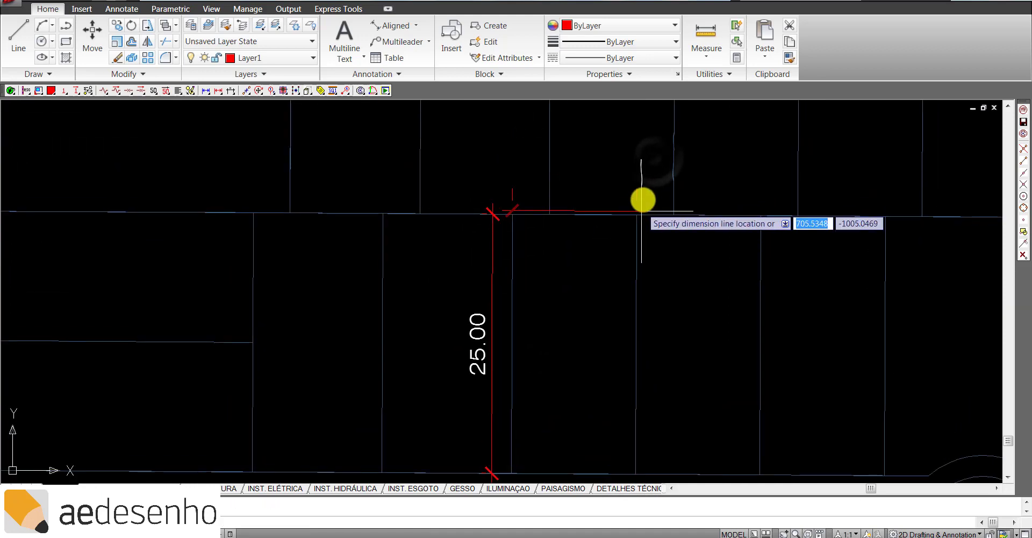
scroll(643, 200, "up", 1)
left_click(641, 175)
scroll(644, 193, "down", 4)
key("Return")
left_click(640, 194)
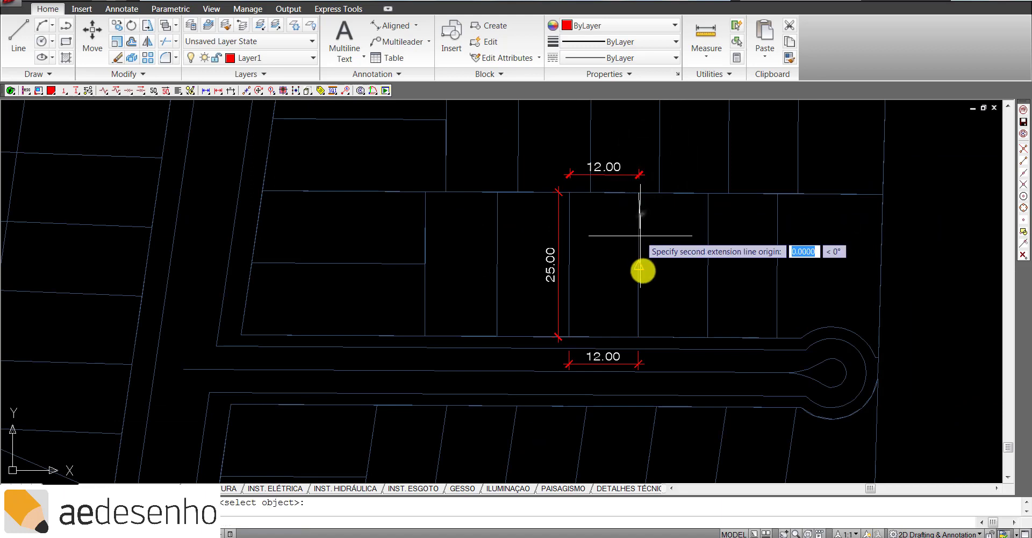
left_click(640, 336)
Place the 24.93 right-side dimension, then snap its endpoint onto the lot corner so it reads 25.00
scroll(653, 285, "up", 2)
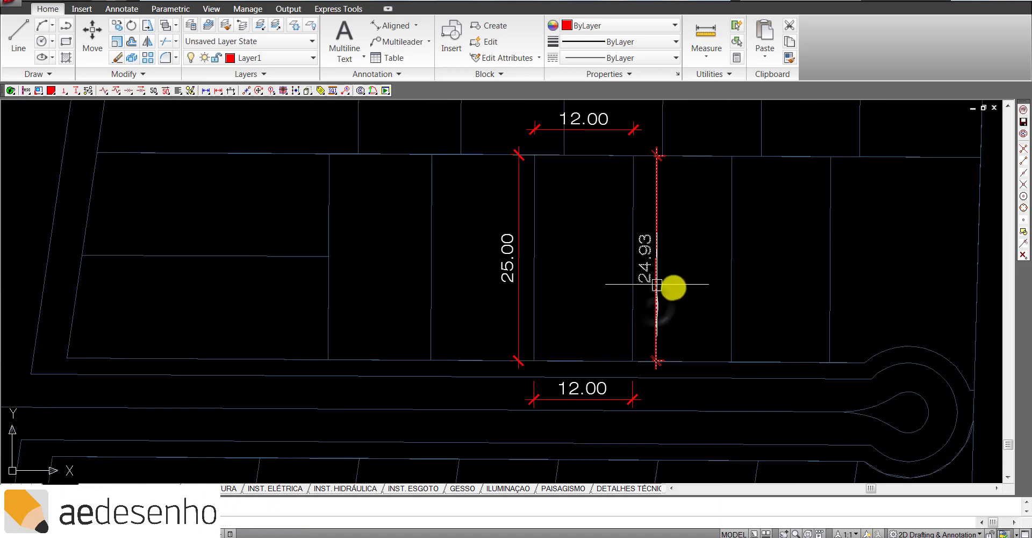
left_click(657, 283)
left_click(626, 297)
left_click(627, 334)
scroll(629, 376, "up", 4)
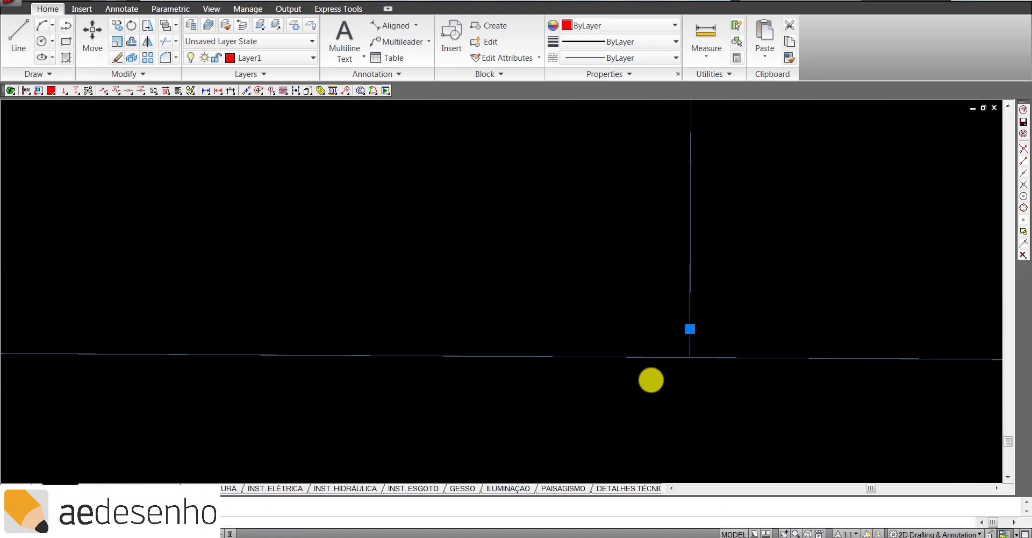
scroll(650, 380, "up", 1)
left_click(690, 329)
left_click(690, 355)
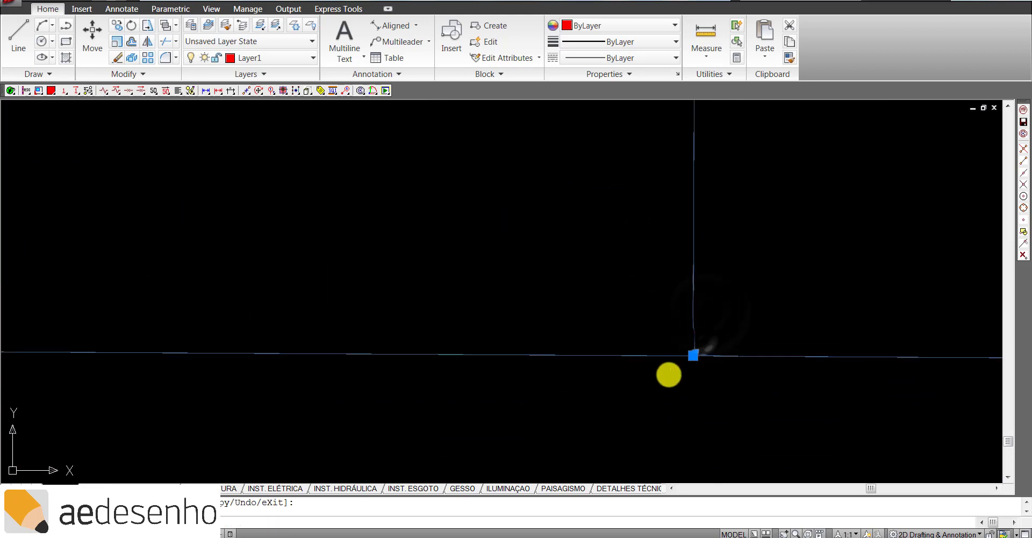
scroll(673, 364, "down", 5)
key("Escape")
middle_click_drag(734, 302, 736, 328)
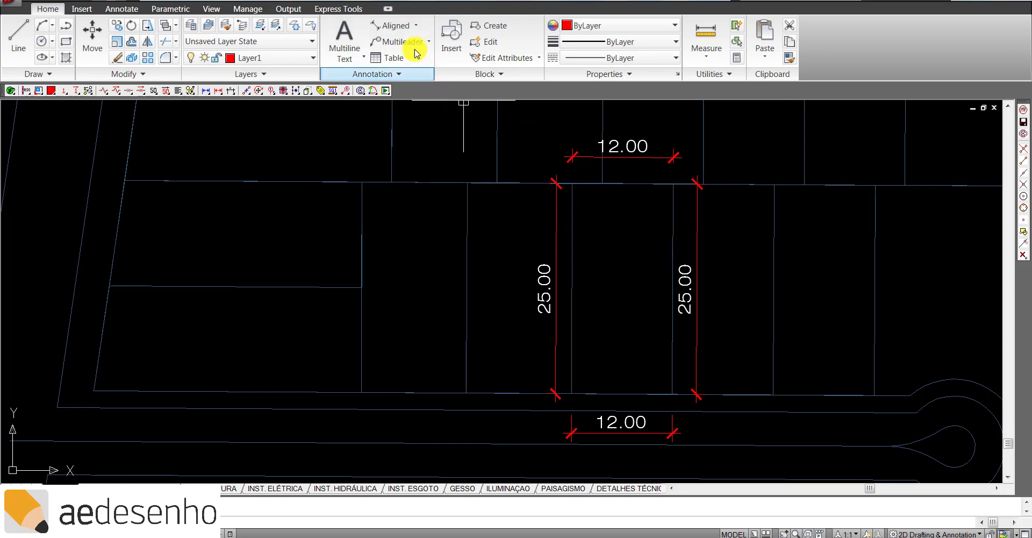
Add the 27.67 bottom-left to top-right diagonal and pick the opposite diagonal's corners
left_click(402, 28)
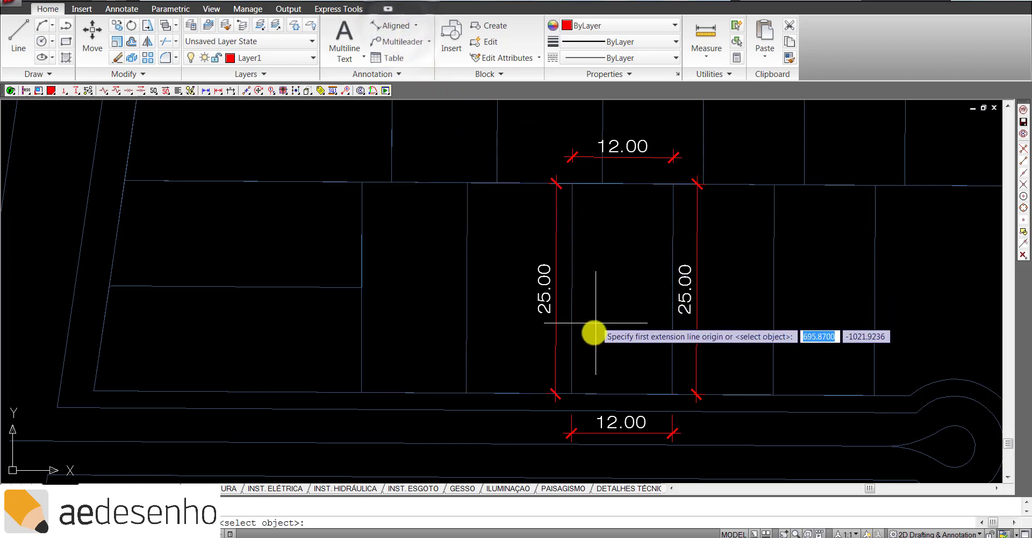
left_click(570, 393)
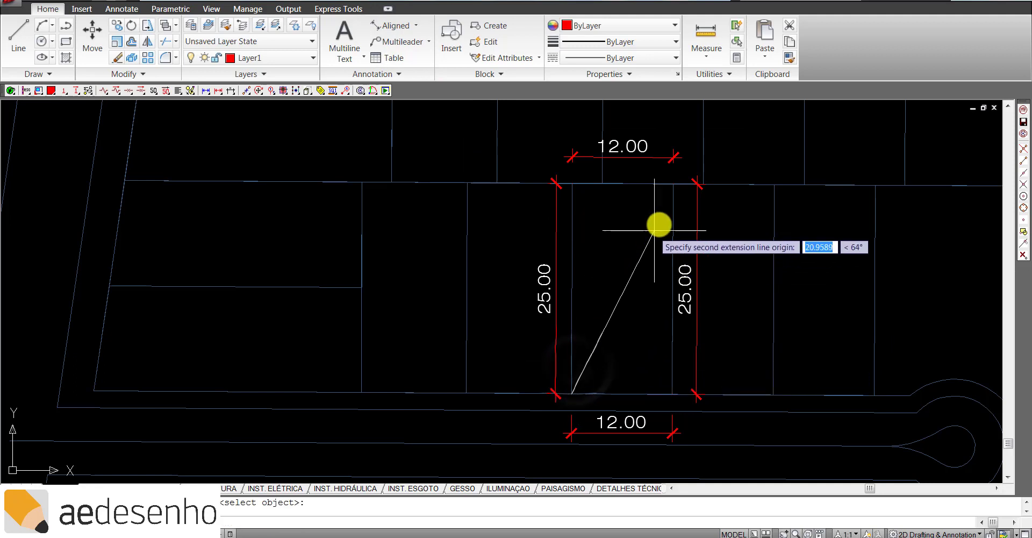
left_click(671, 183)
left_click(651, 227)
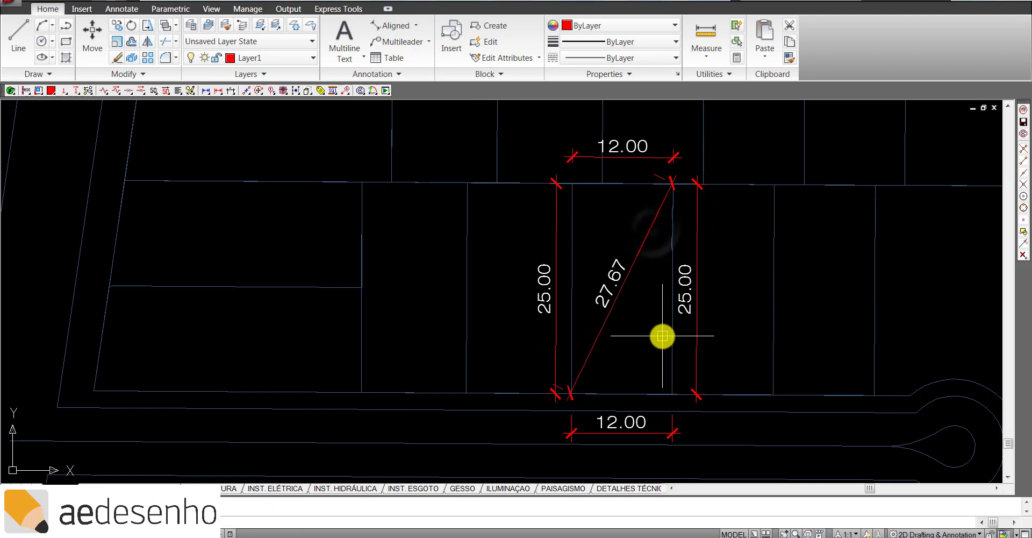
key("Return")
left_click(671, 359)
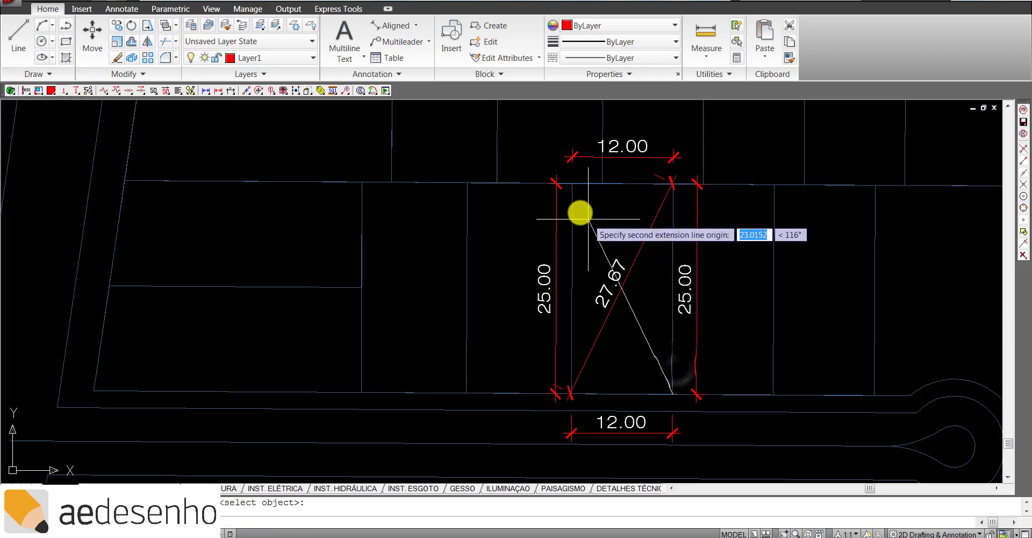
left_click(577, 208)
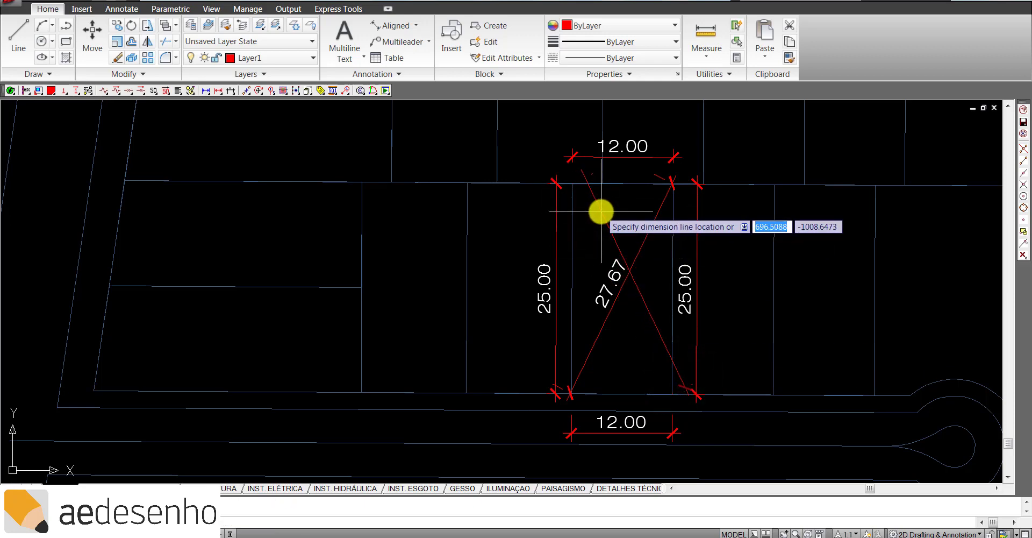
Place the 27.69 second diagonal and snap the first diagonal's end onto the lot corner
left_click(598, 211)
scroll(637, 323, "up", 3)
scroll(607, 333, "down", 2)
left_click(580, 340)
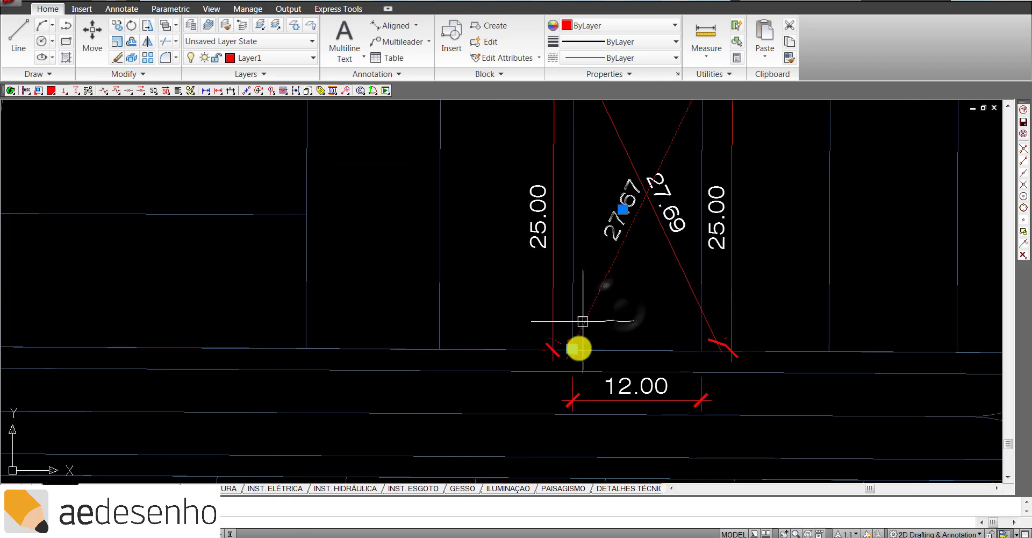
scroll(554, 322, "up", 10)
scroll(570, 276, "up", 8)
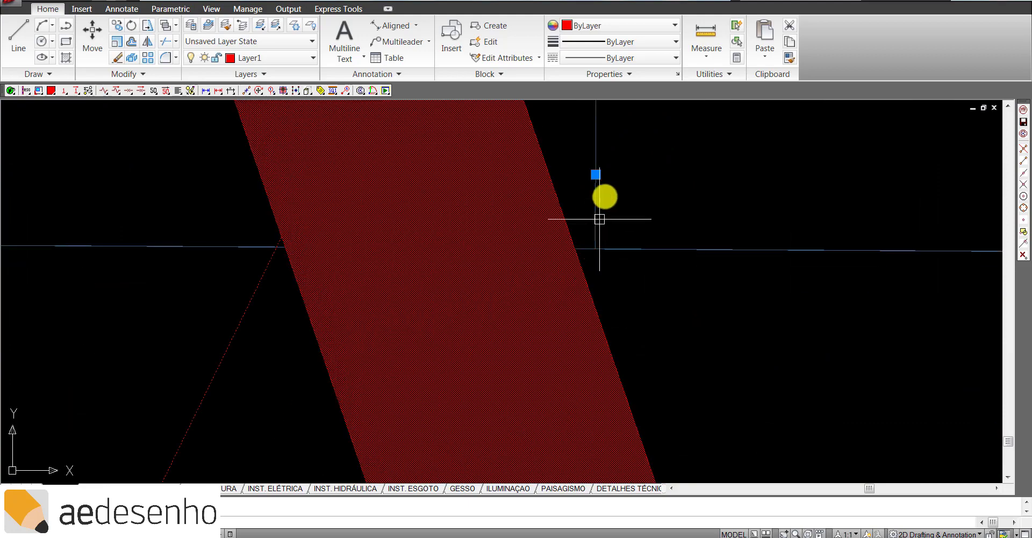
left_click(596, 173)
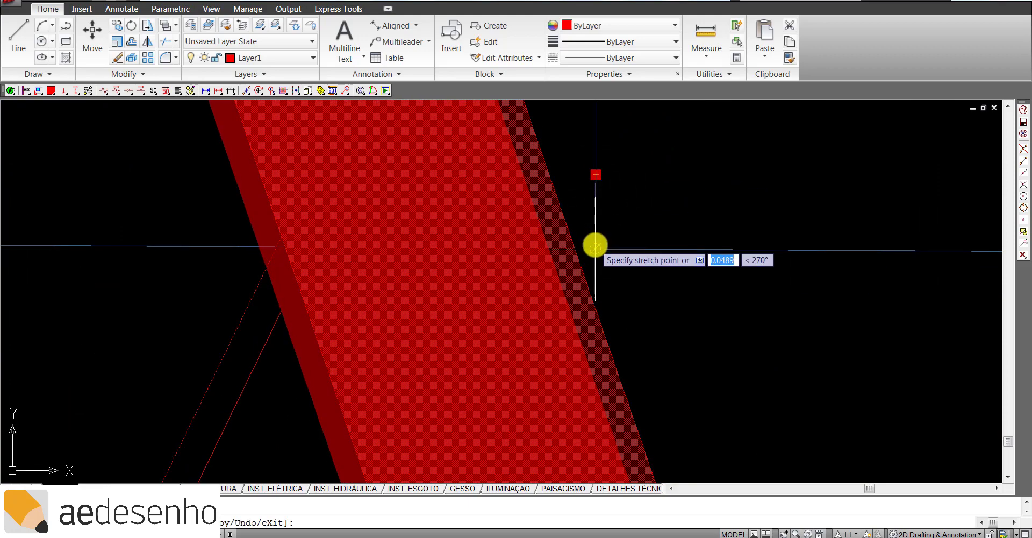
left_click(596, 238)
scroll(583, 304, "down", 8)
scroll(684, 256, "up", 5)
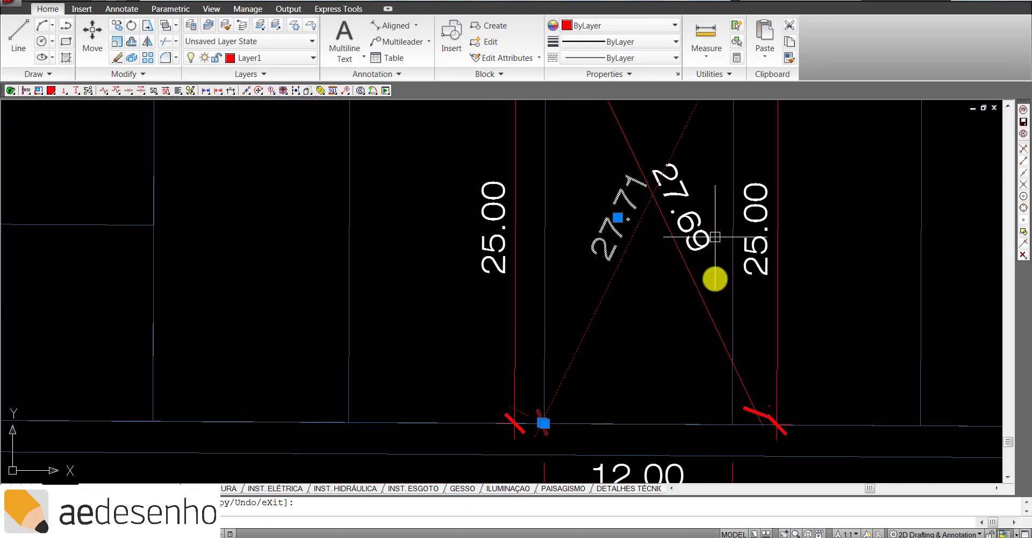
Stretch the 27.69 diagonal's lower endpoint onto the lot's bottom boundary
left_click(717, 278)
scroll(726, 344, "up", 5)
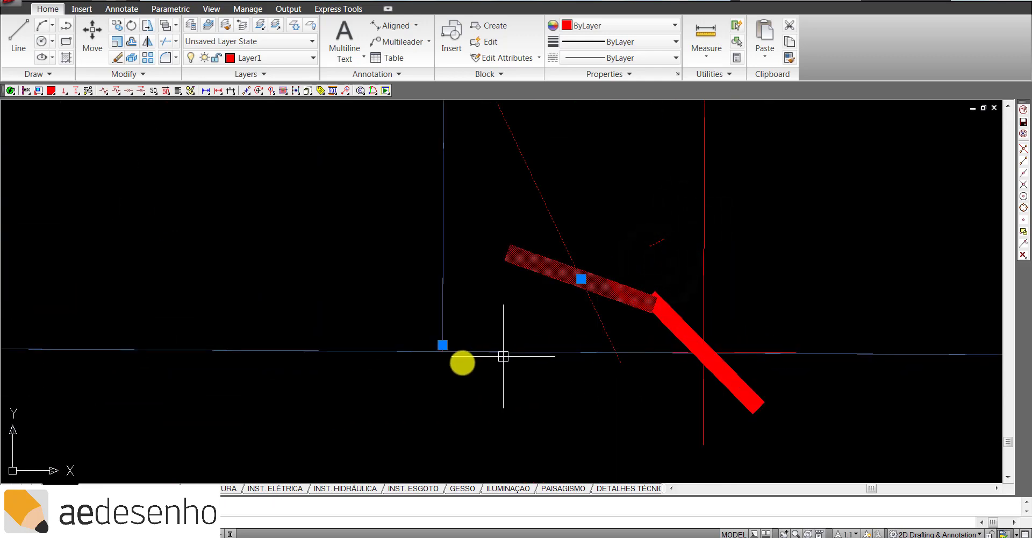
scroll(484, 349, "up", 4)
left_click(365, 321)
left_click(363, 349)
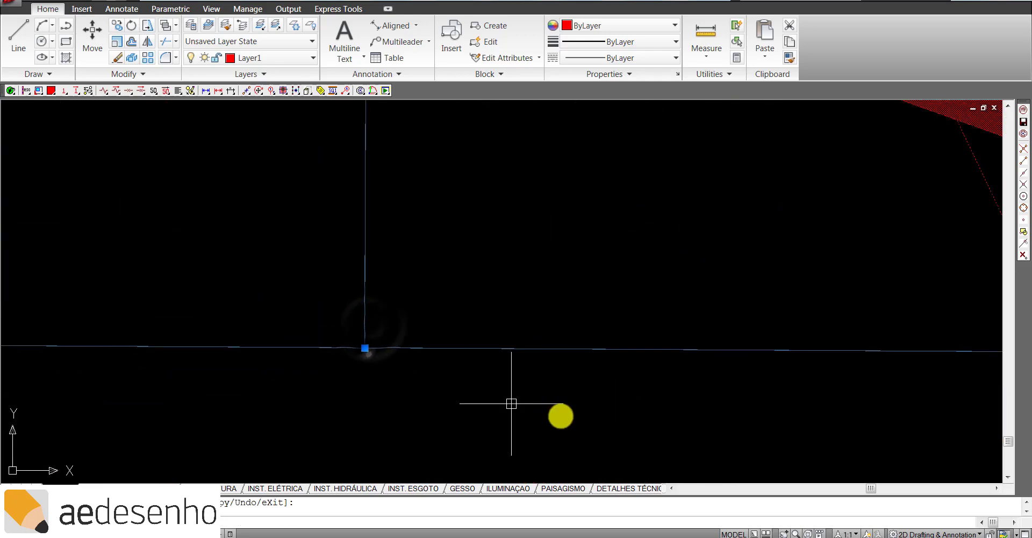
scroll(581, 392, "down", 8)
scroll(555, 214, "down", 2)
scroll(599, 240, "up", 6)
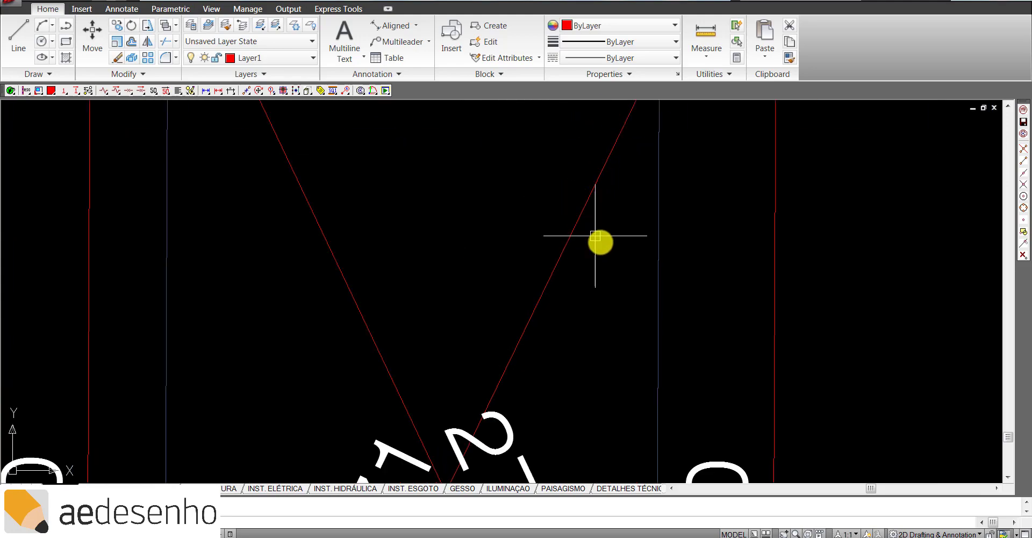
scroll(598, 235, "up", 4)
scroll(598, 234, "up", 8)
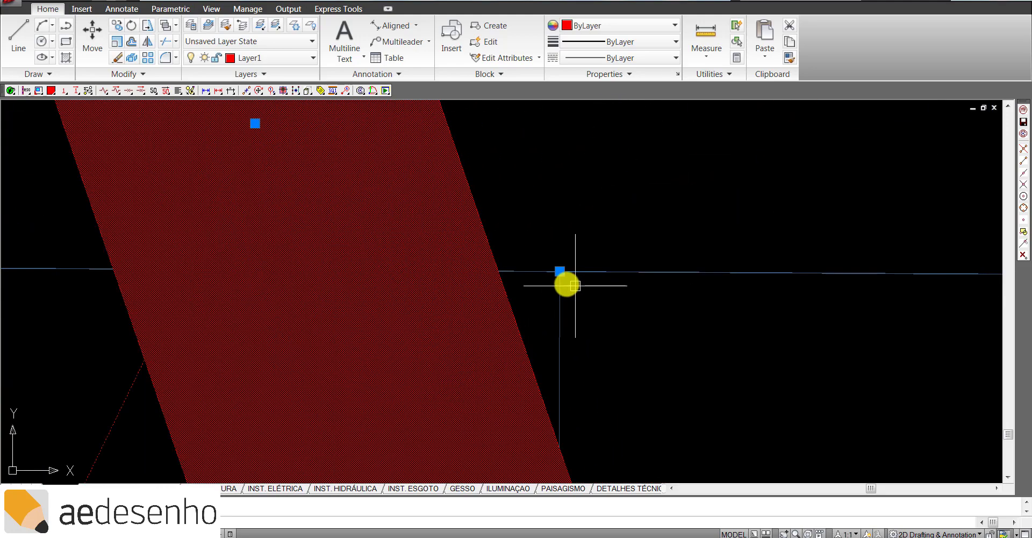
Cancel the other diagonal's end adjustment and zoom to review the 27.71 and 27.75 diagonals
left_click(560, 273)
scroll(561, 295, "up", 5)
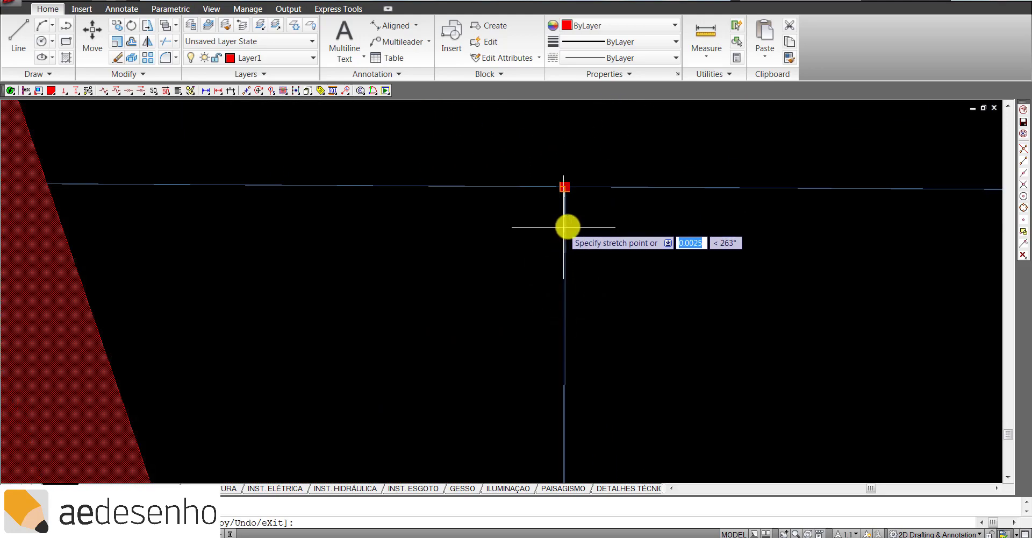
key("Escape")
key("Escape")
scroll(576, 234, "down", 10)
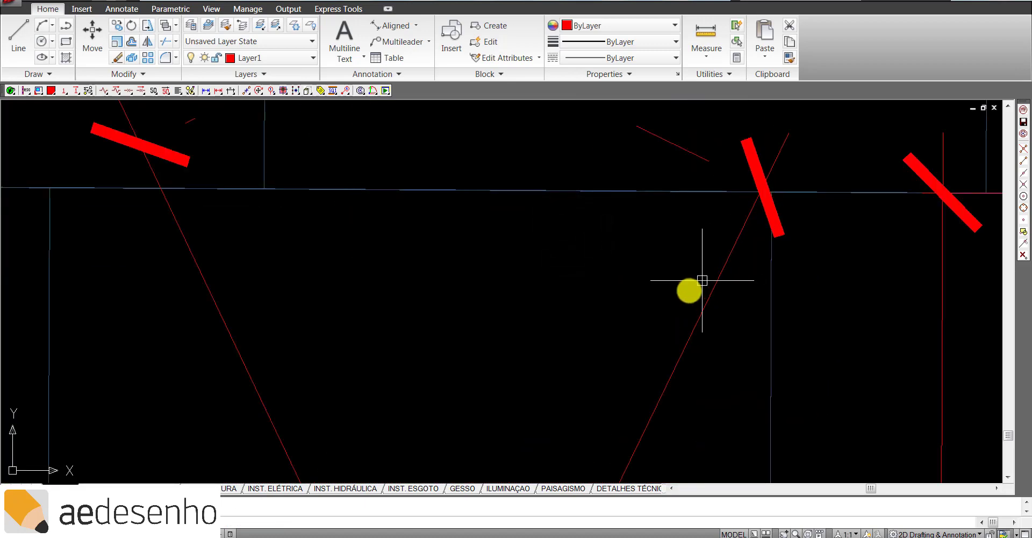
scroll(546, 299, "up", 12)
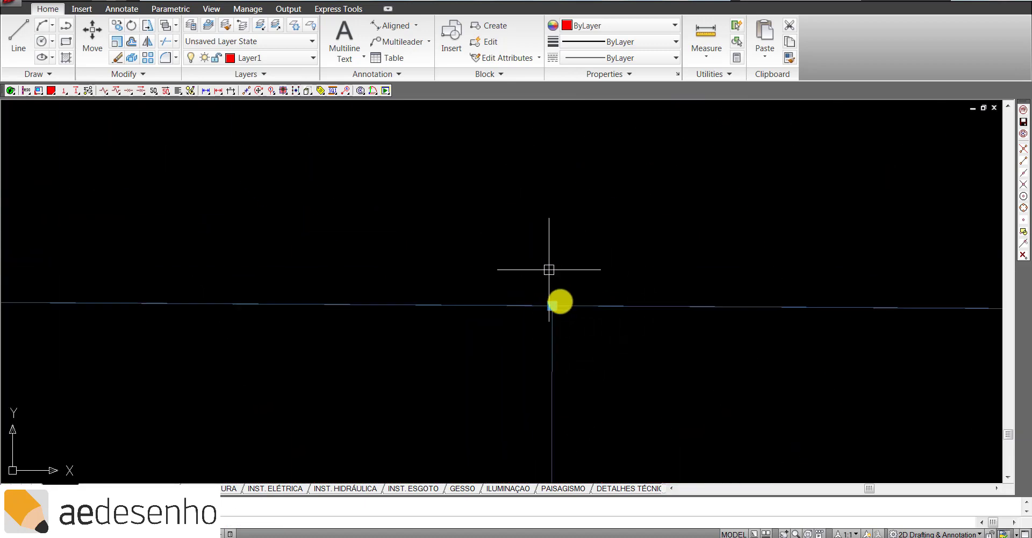
scroll(572, 279, "down", 12)
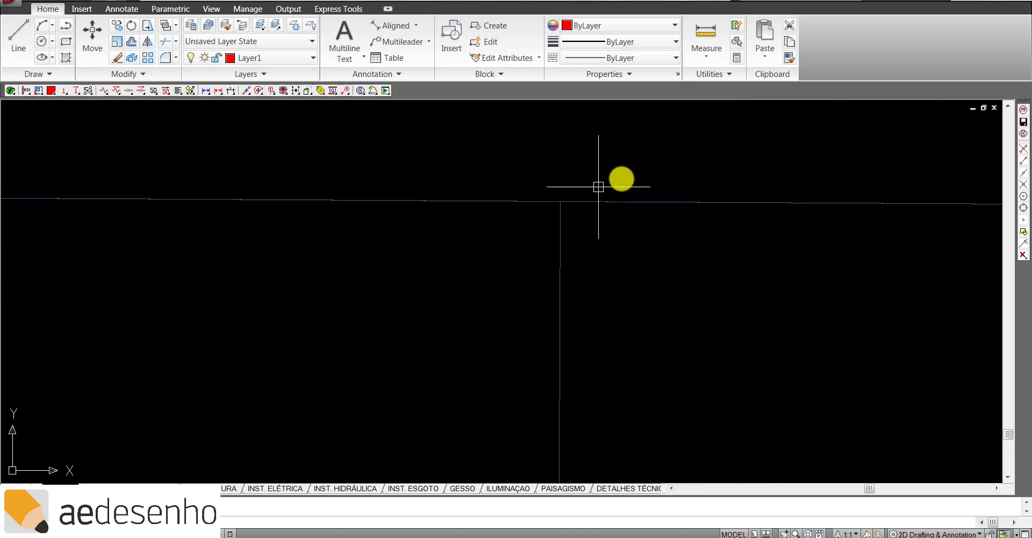
scroll(677, 280, "up", 5)
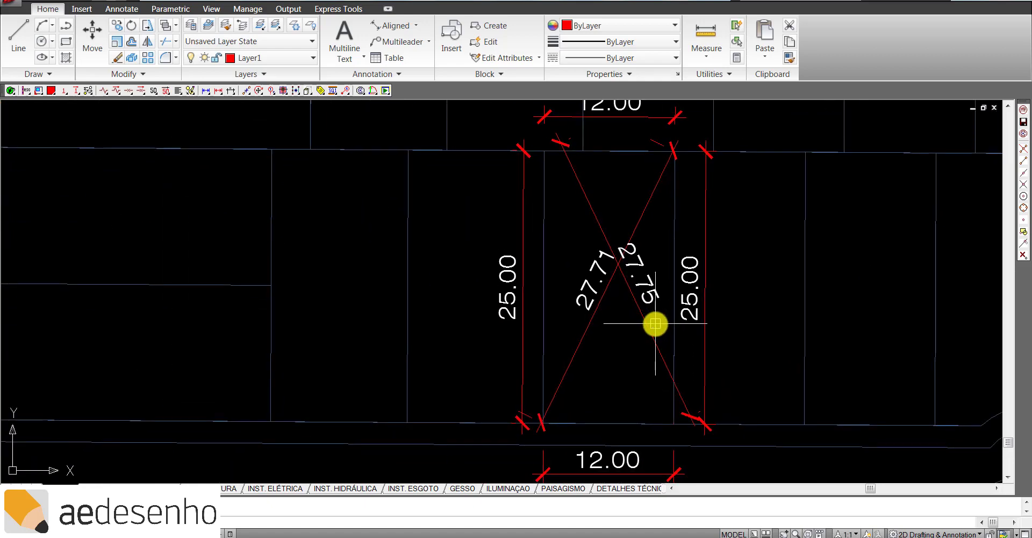
scroll(655, 323, "down", 3)
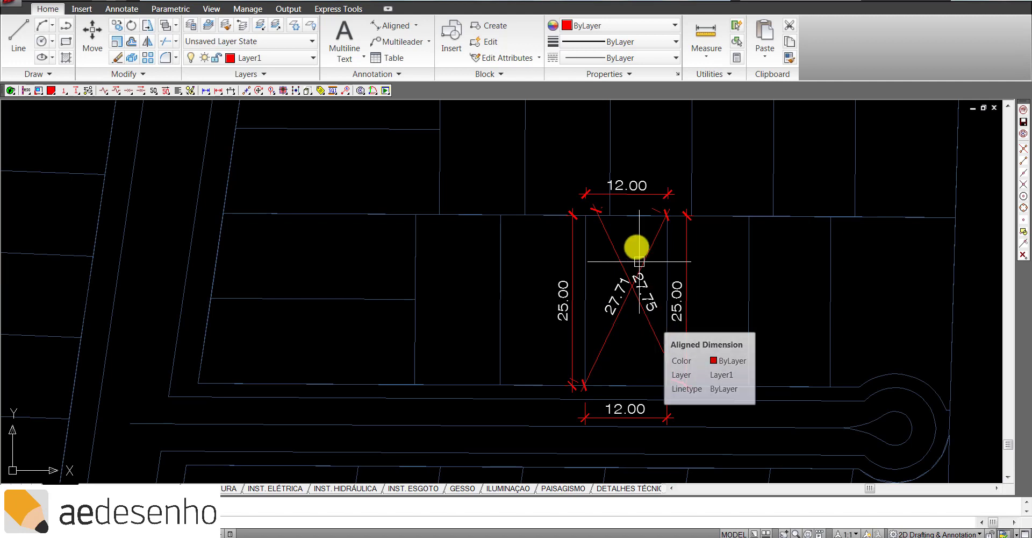
left_click(635, 195)
left_click(626, 404)
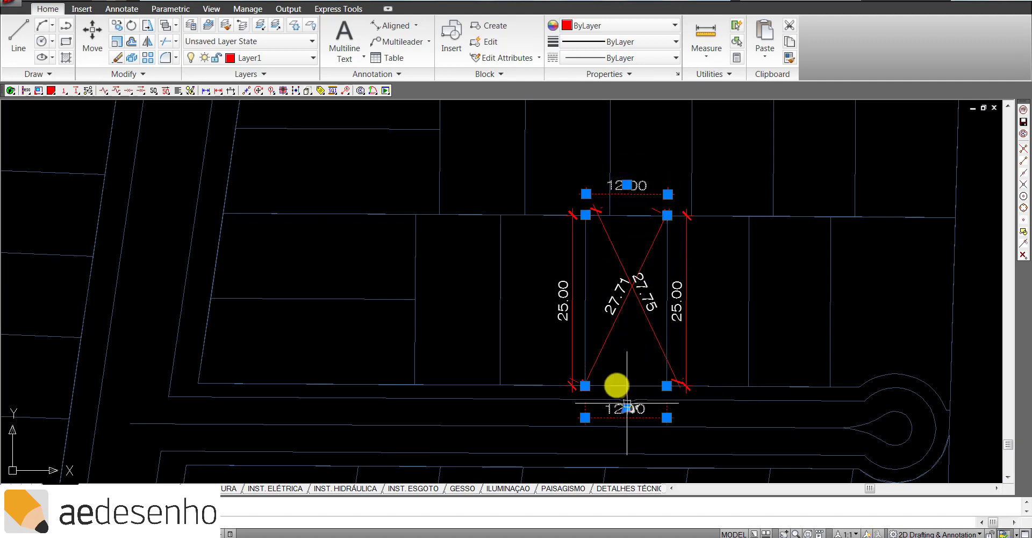
left_click(562, 300)
left_click(686, 295)
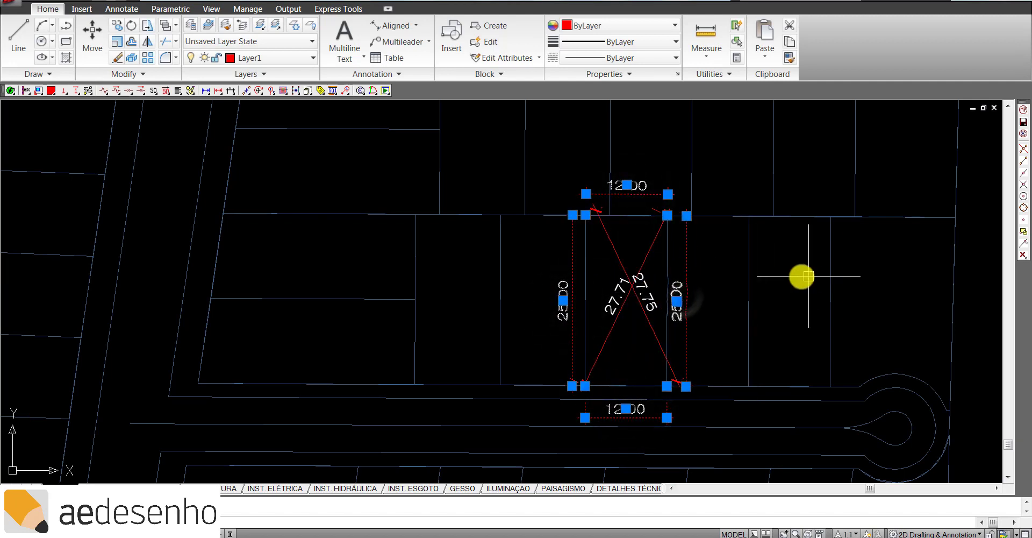
scroll(665, 287, "up", 2)
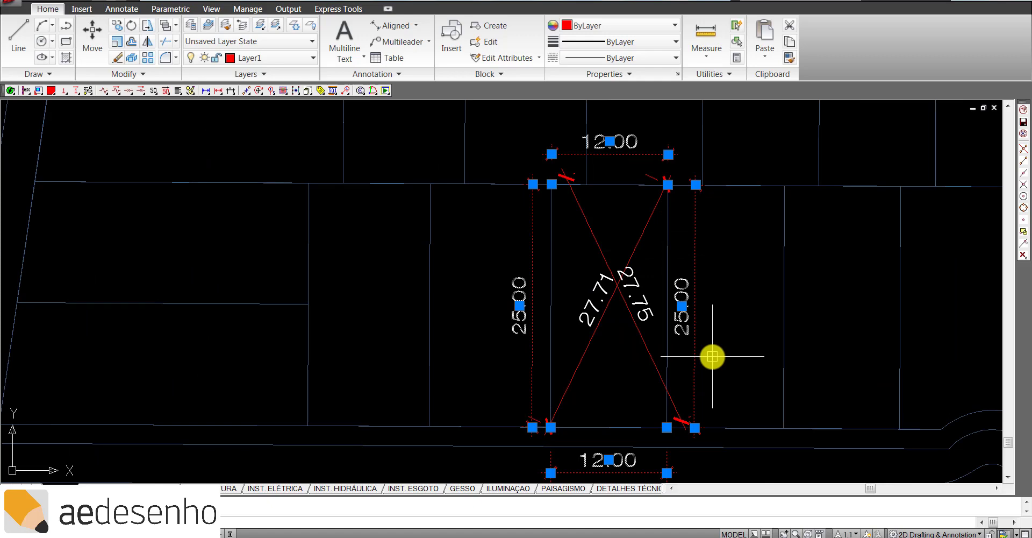
key("Escape")
scroll(713, 356, "down", 3)
scroll(728, 357, "up", 2)
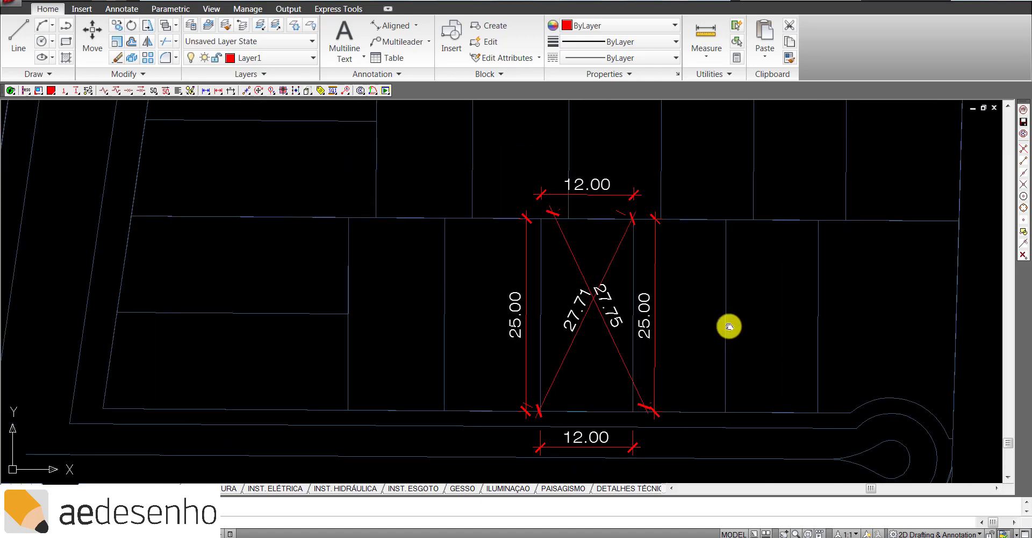
middle_click_drag(728, 326, 717, 332)
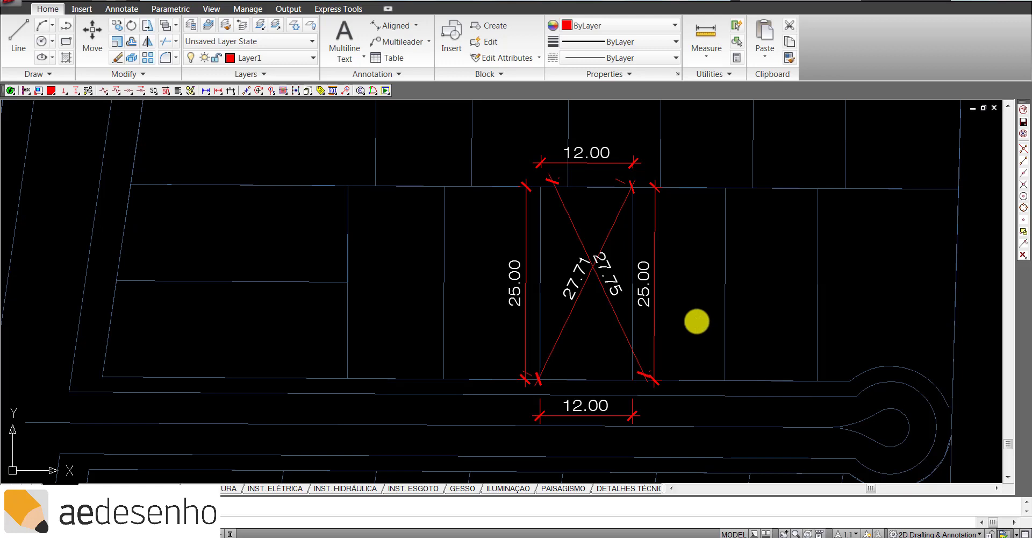
scroll(696, 321, "down", 3)
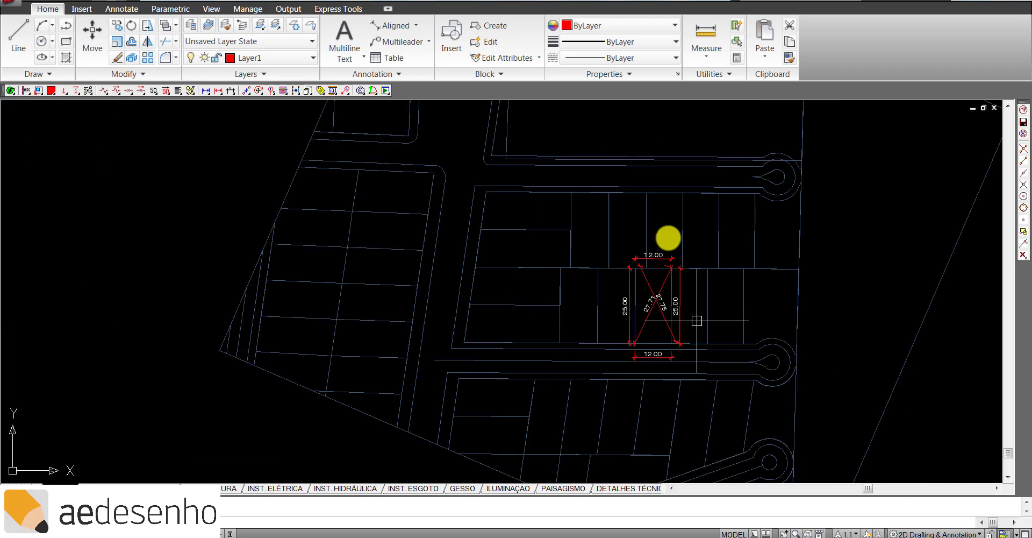
scroll(637, 290, "up", 1)
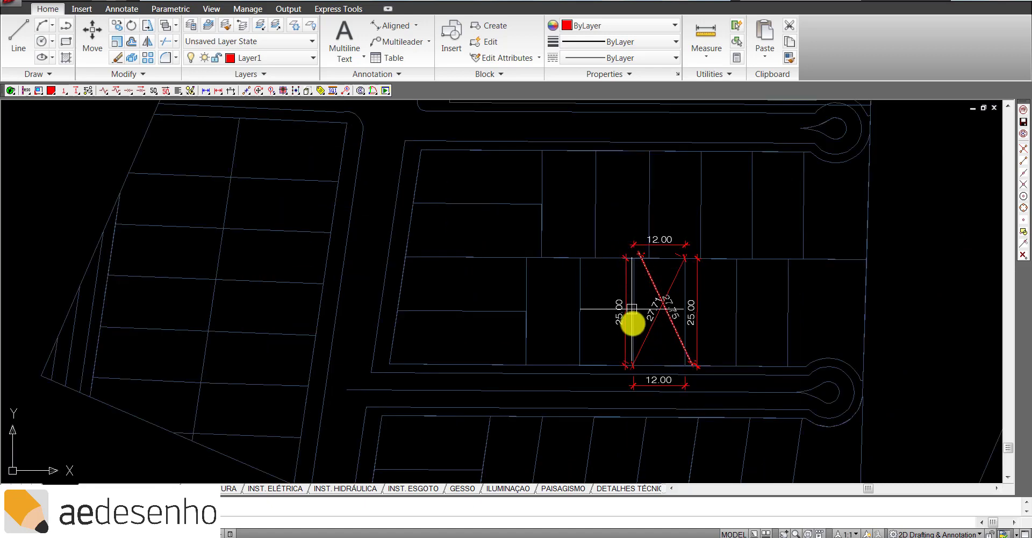
scroll(669, 344, "up", 2)
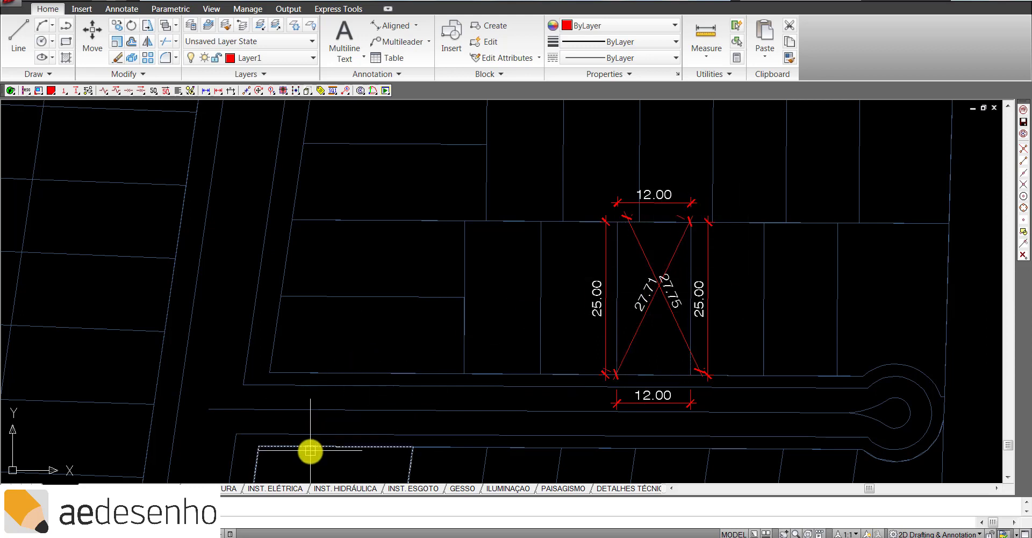
Bring the browser's Google Maps satellite view forward and zoom in on the Rua 8208 block
left_click(269, 524)
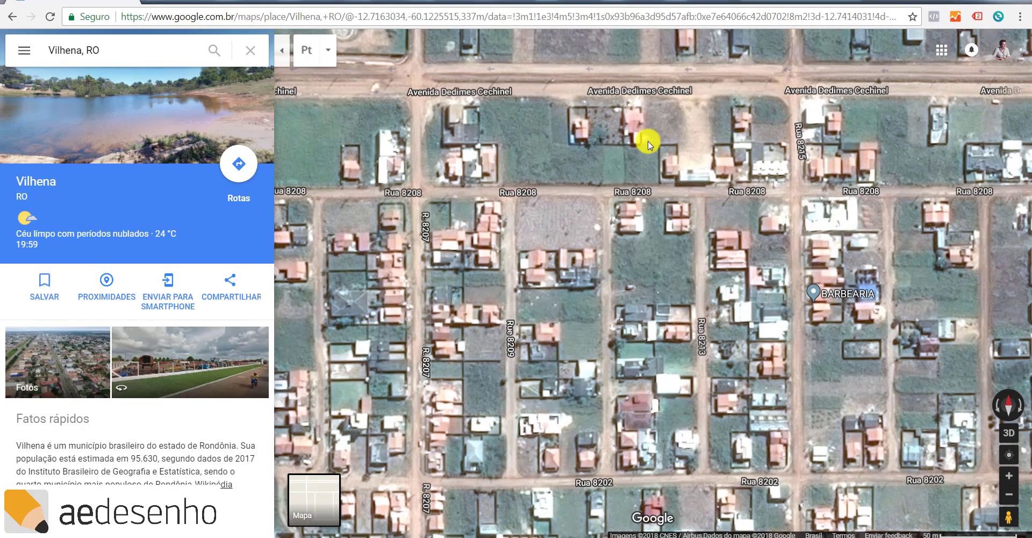
scroll(608, 150, "up", 2)
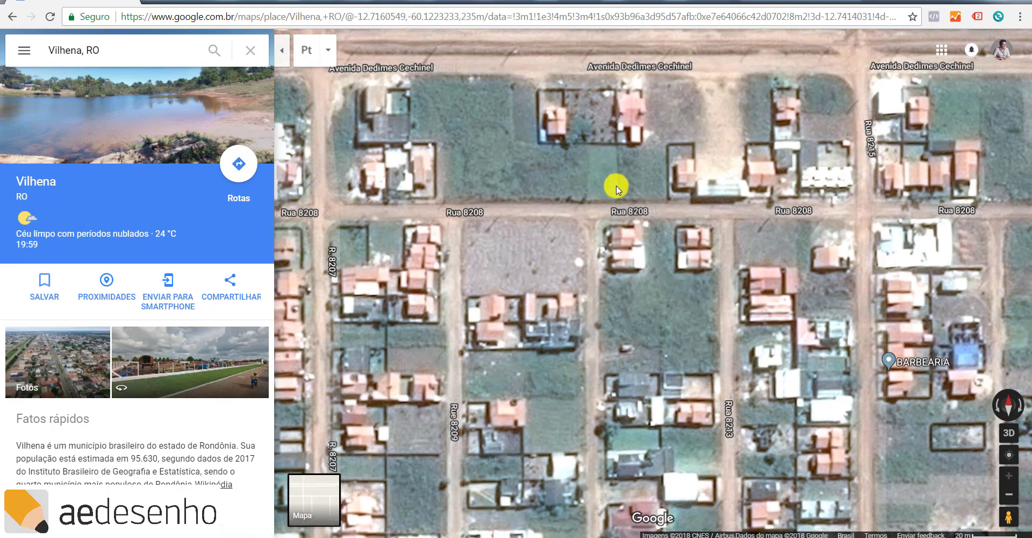